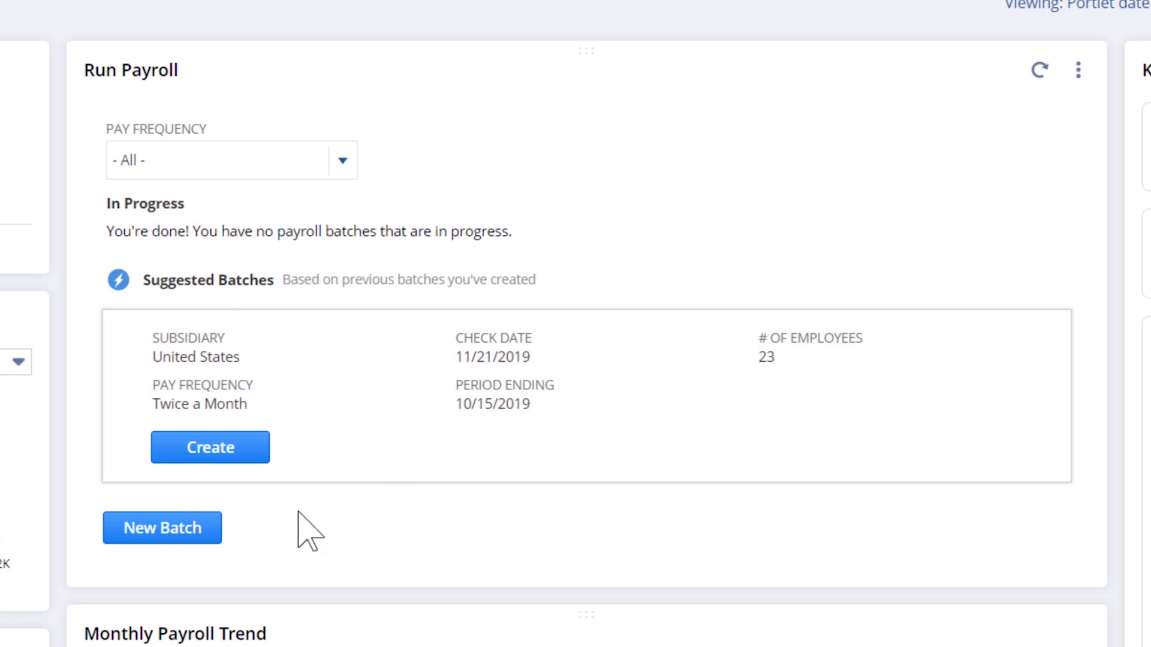
click(210, 447)
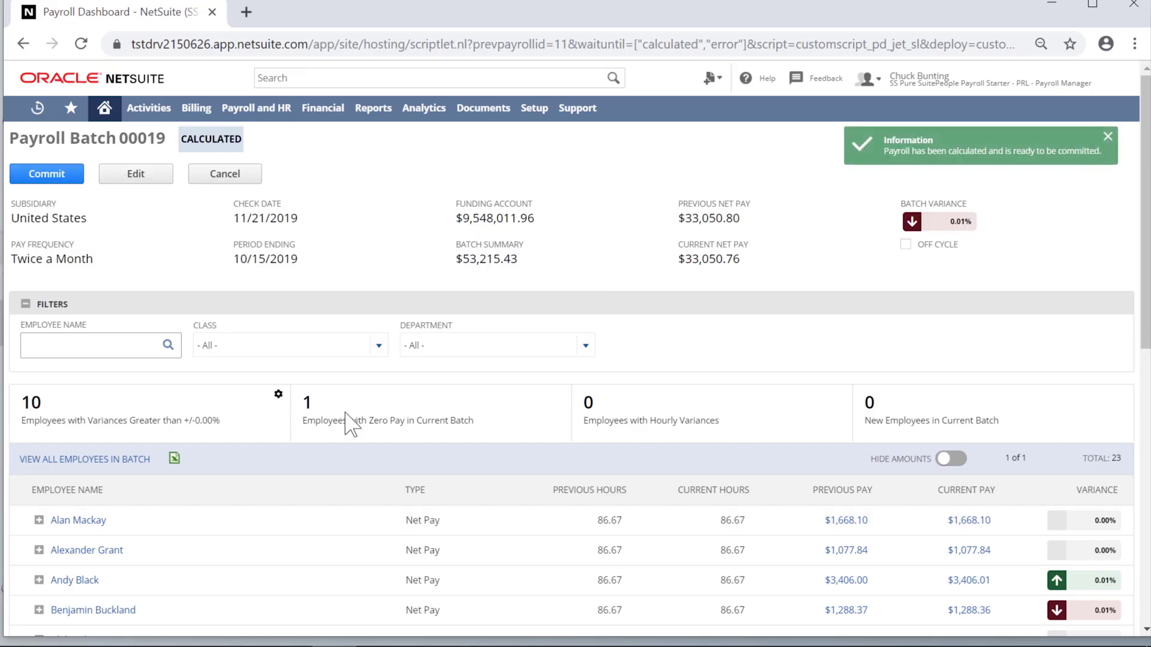
click(278, 394)
click(617, 379)
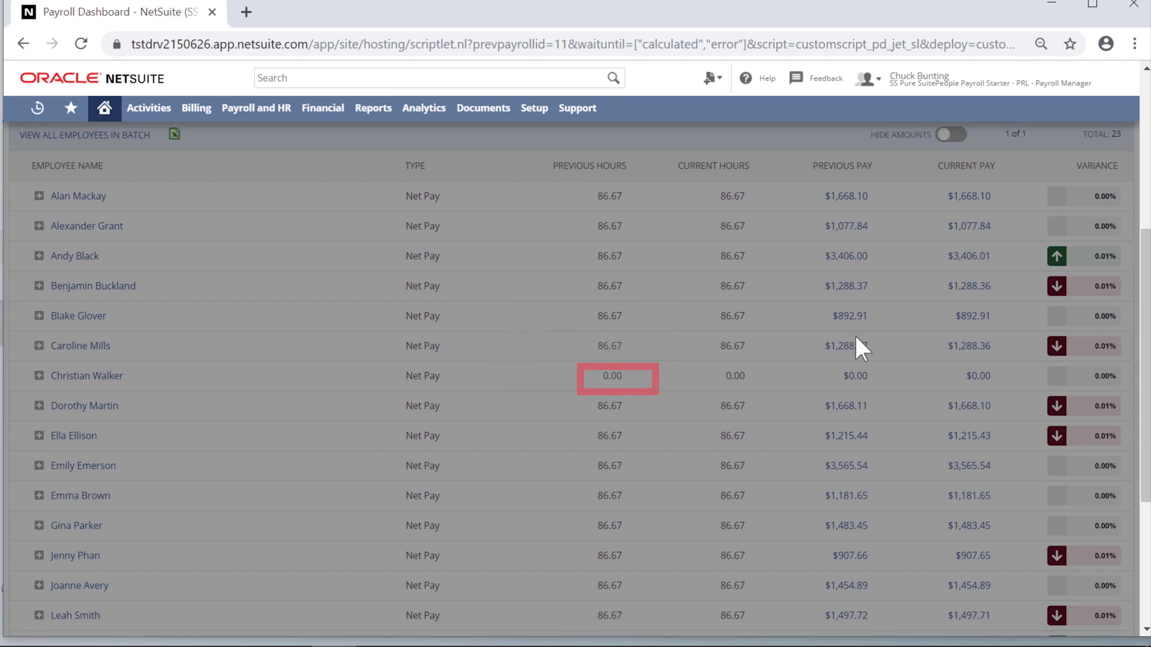
click(933, 466)
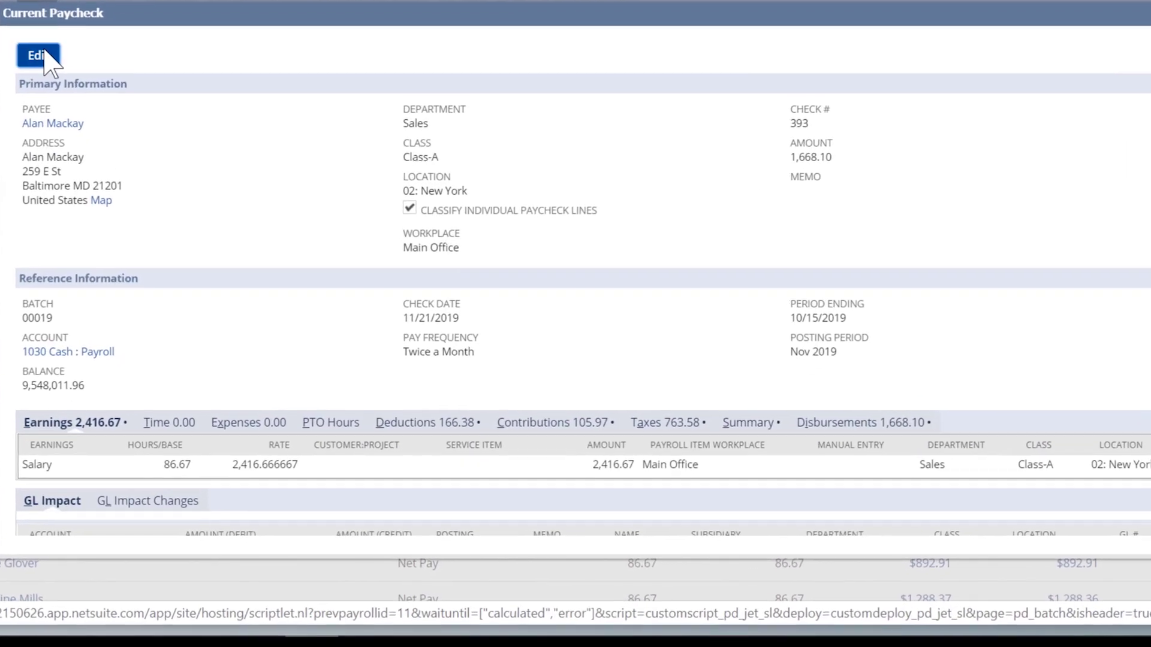
click(106, 162)
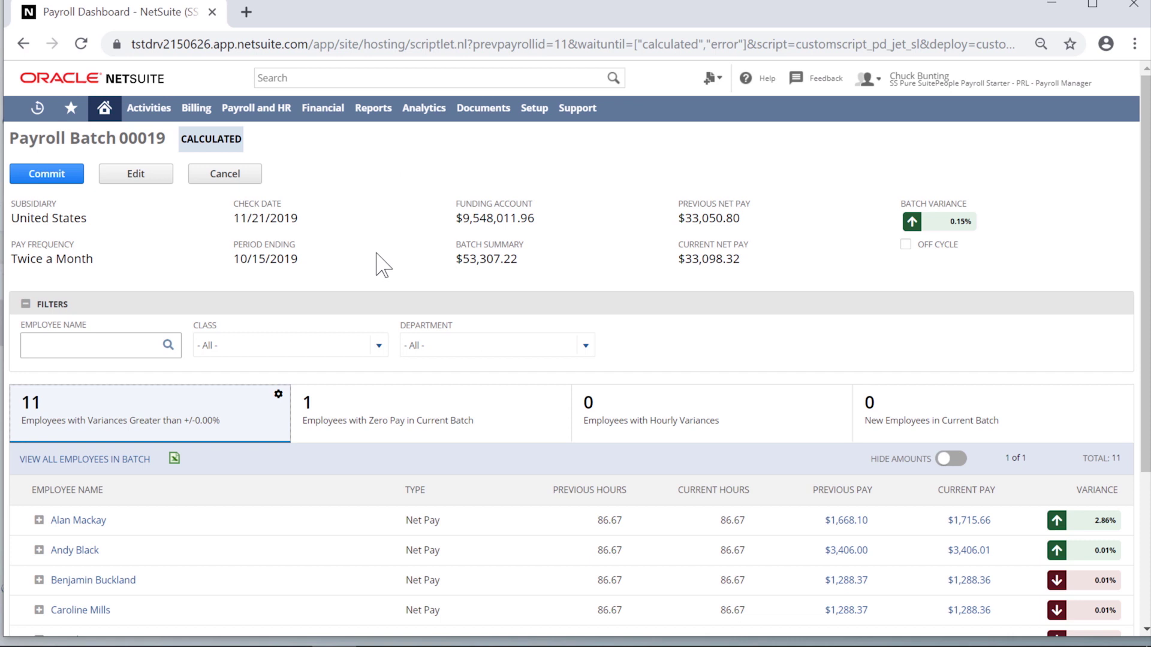
mouse_move(1115, 538)
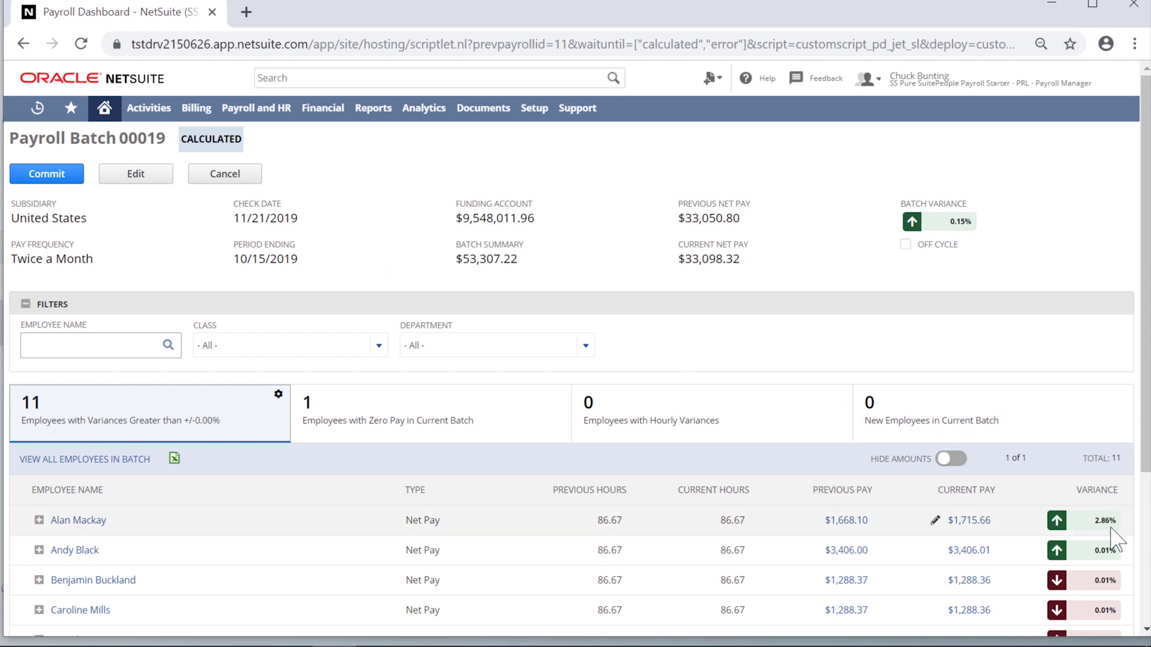
scroll(1114, 537, down, 2)
scroll(1096, 524, down, 1)
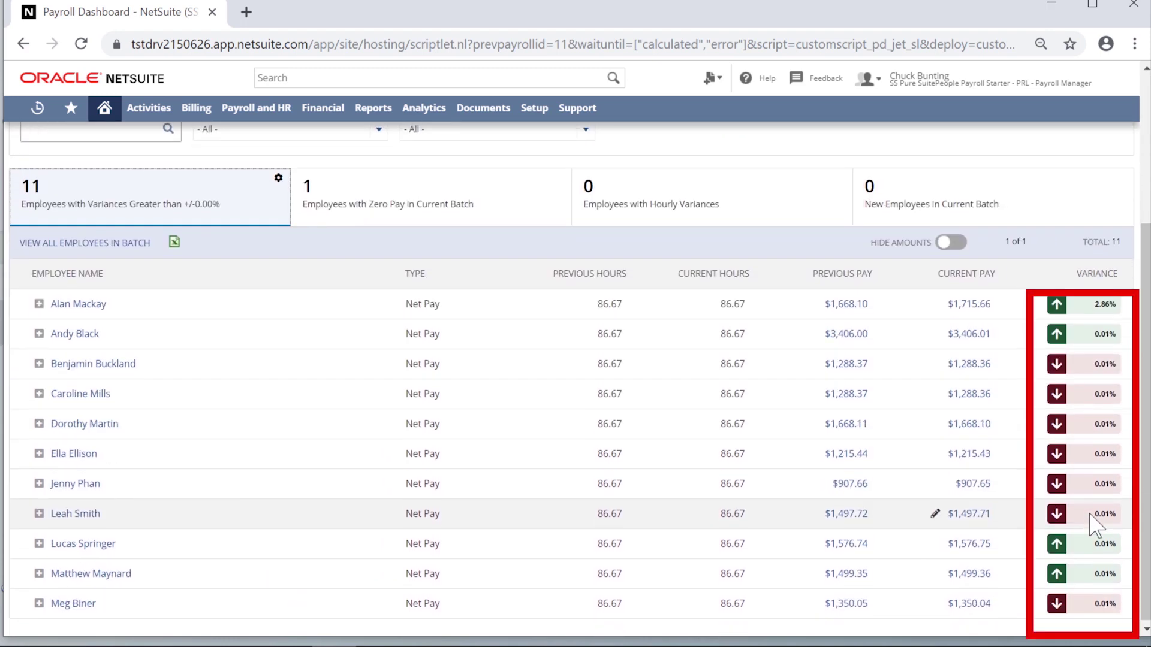
scroll(1095, 525, up, 2)
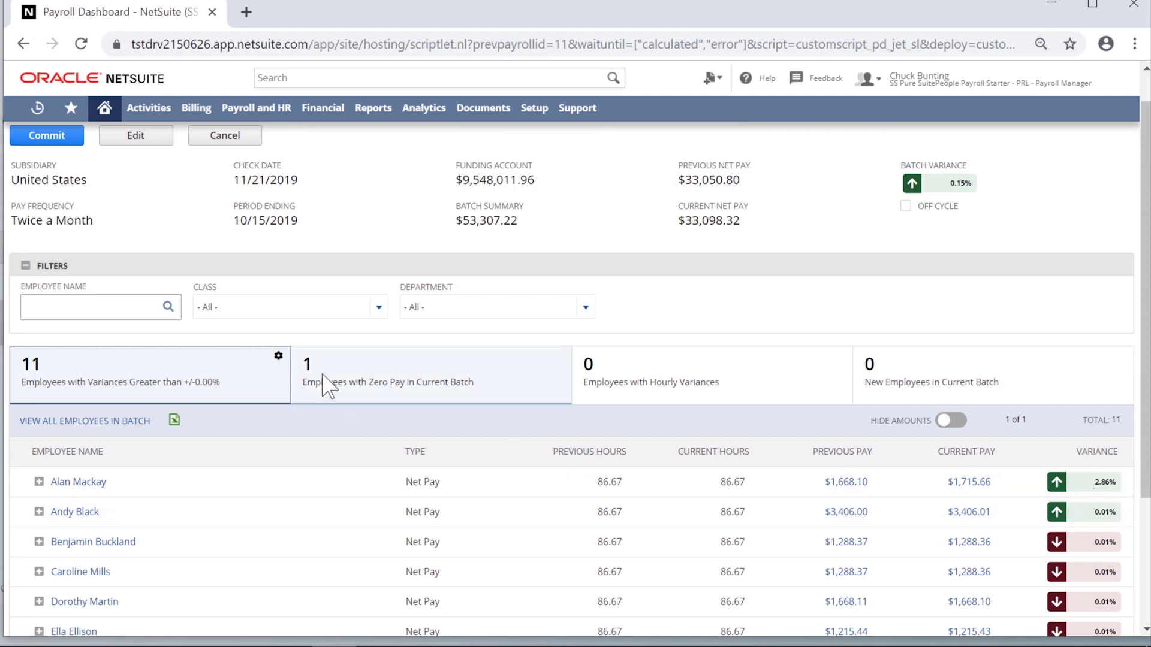
Step: Show amounts in the dashboard's Employee Net Pay Variances, then open Payroll Summary by Employee
click(107, 111)
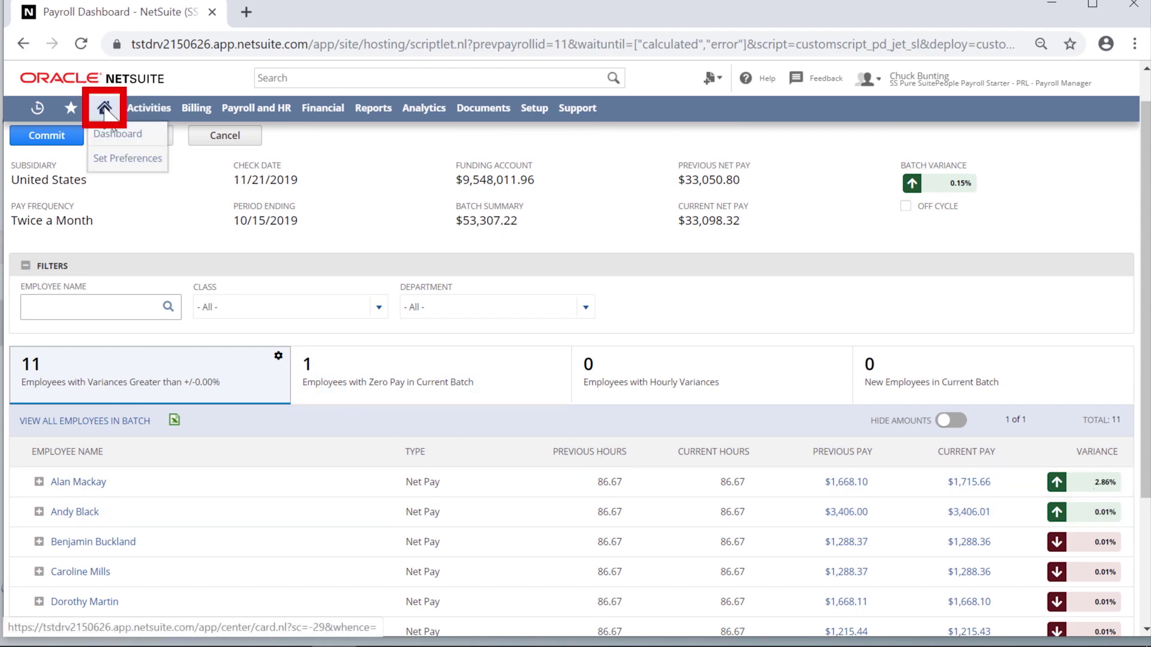
mouse_move(126, 290)
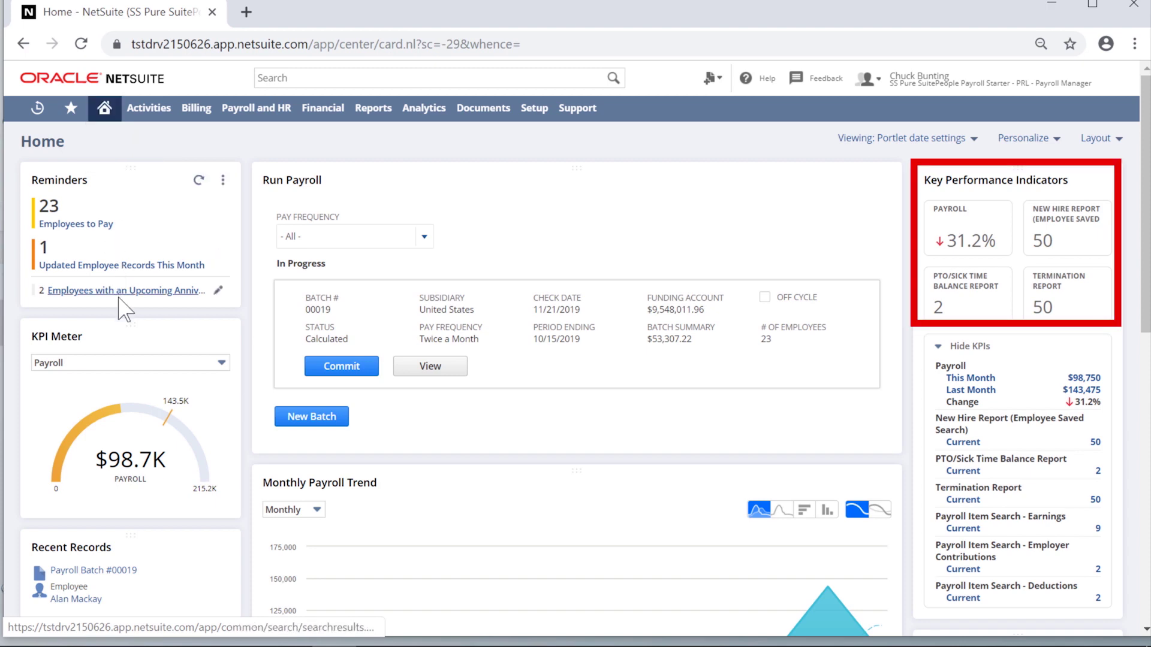
scroll(124, 308, down, 2)
scroll(125, 308, down, 2)
scroll(127, 309, down, 1)
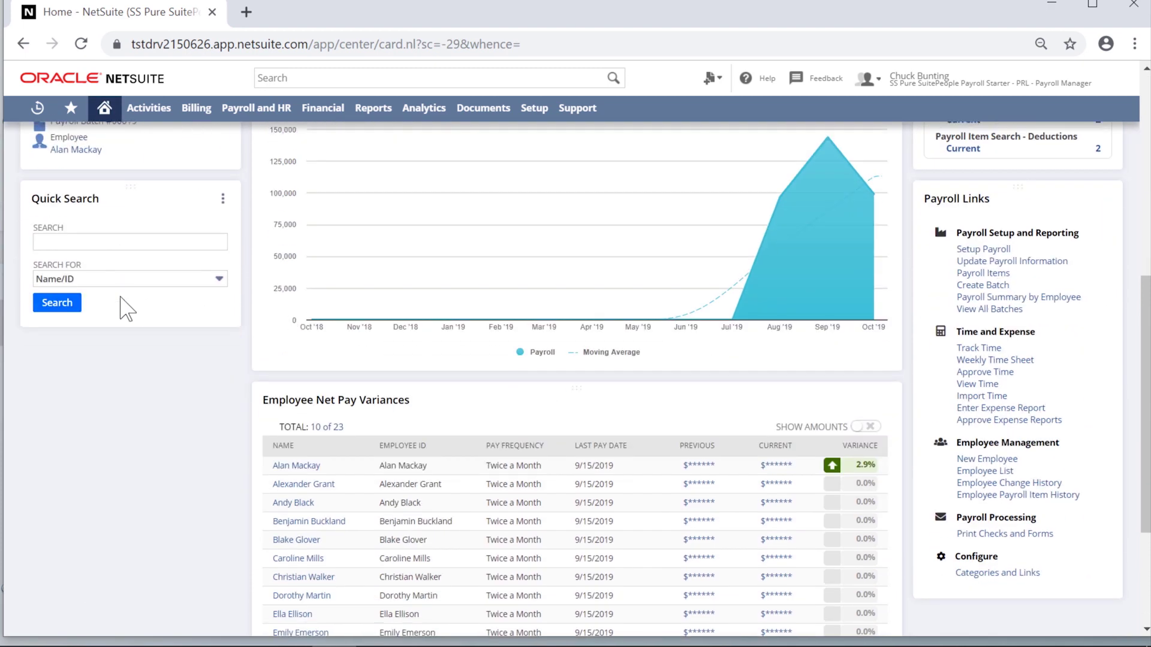
scroll(125, 308, down, 1)
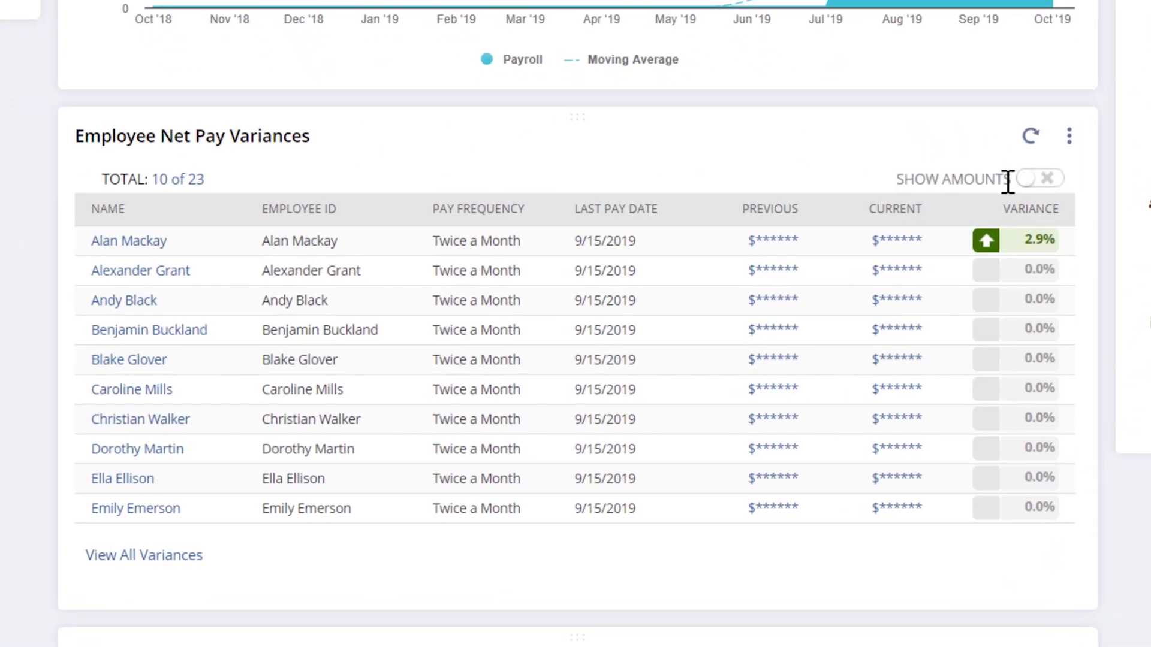
click(1022, 178)
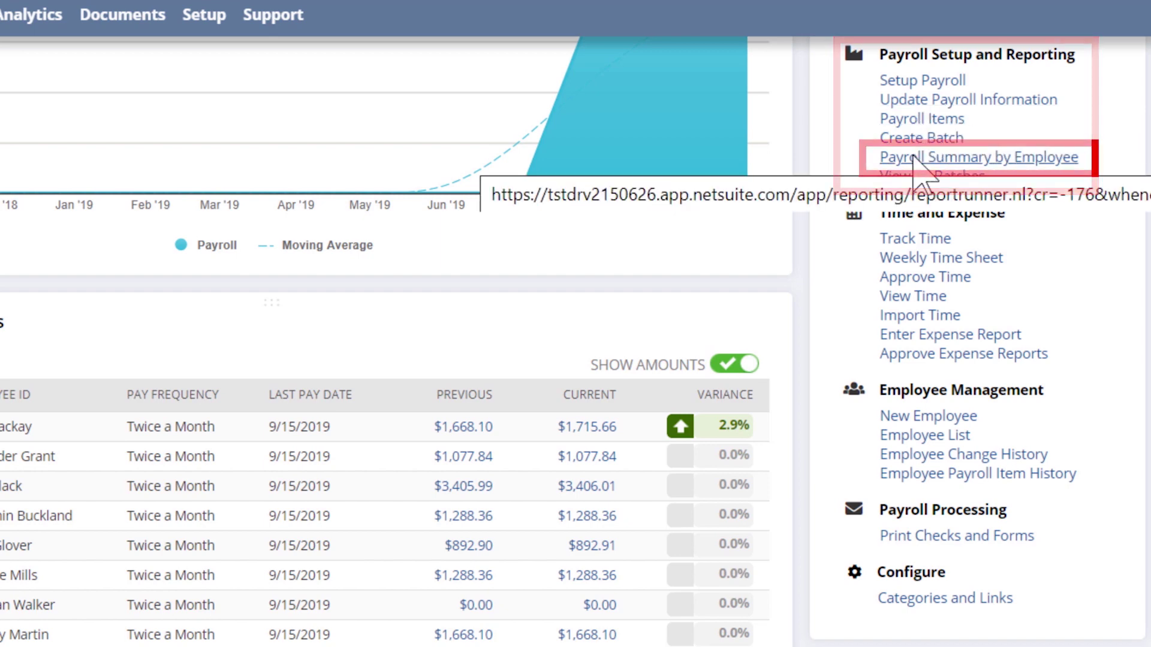
click(913, 159)
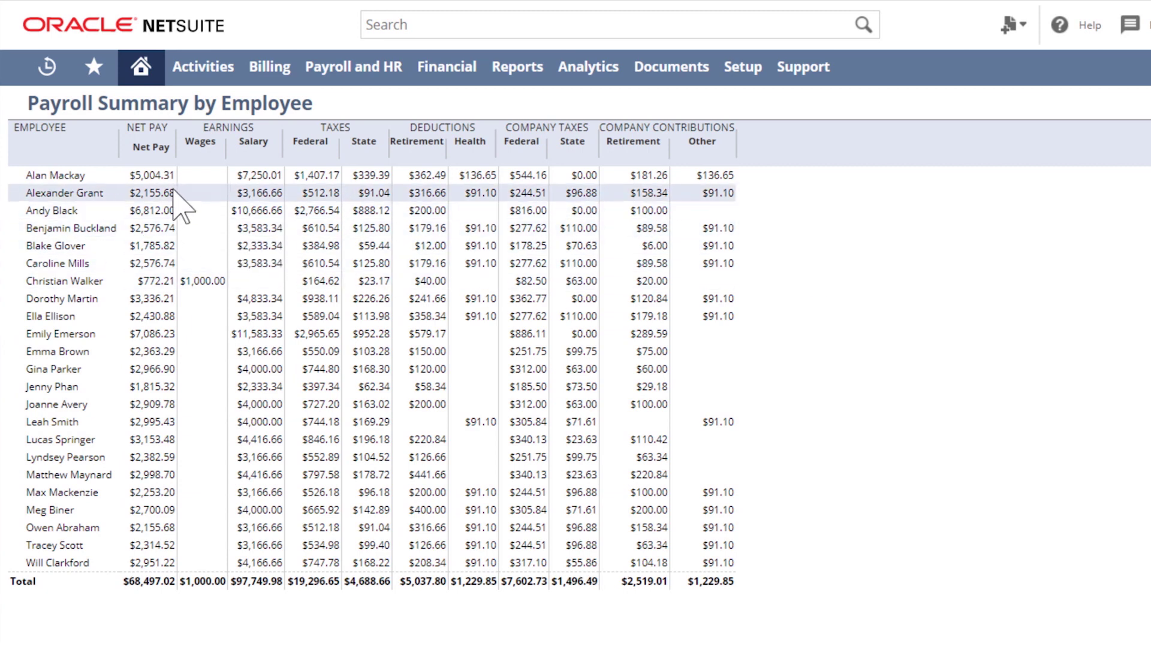
click(156, 173)
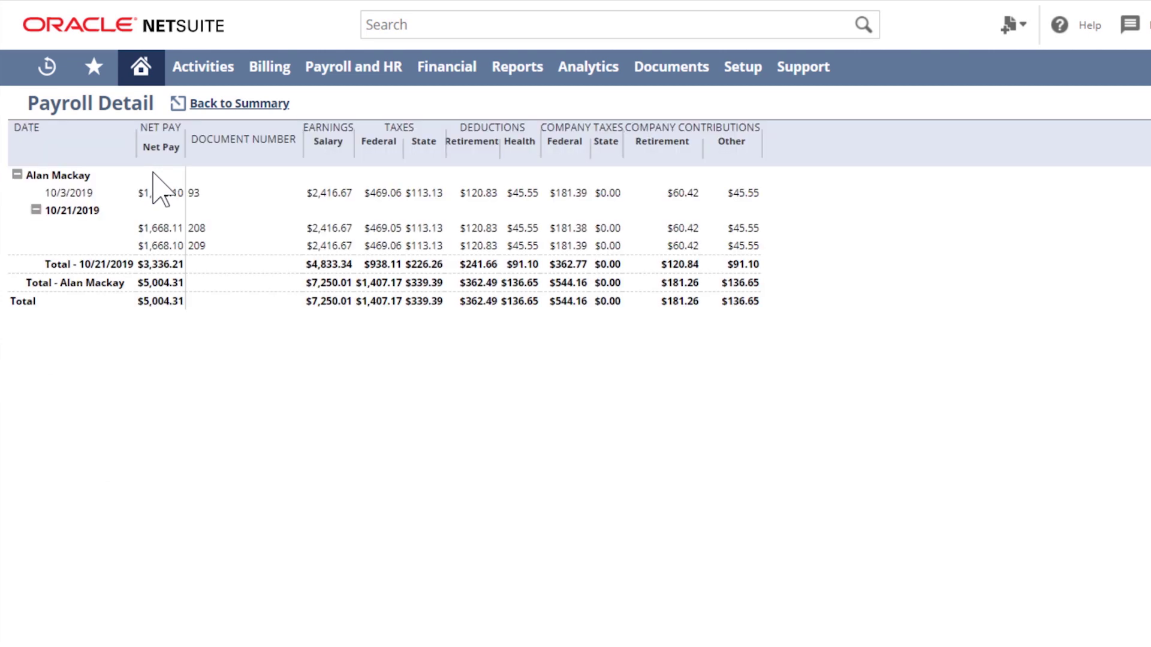
click(194, 194)
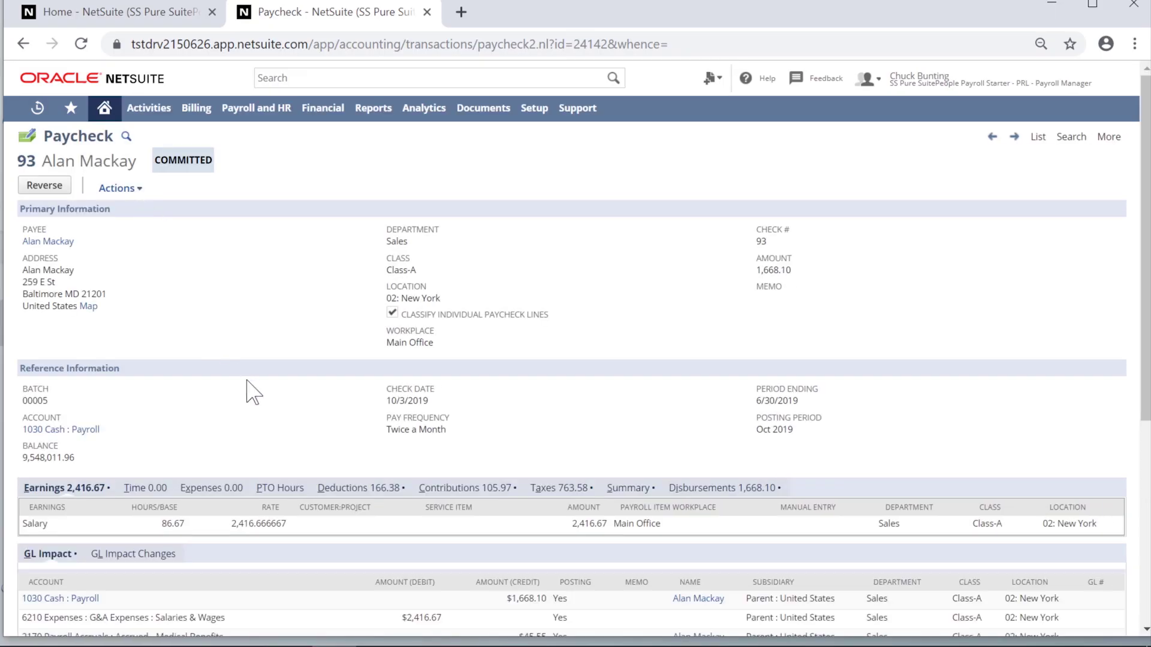
scroll(255, 398, down, 3)
scroll(275, 414, down, 2)
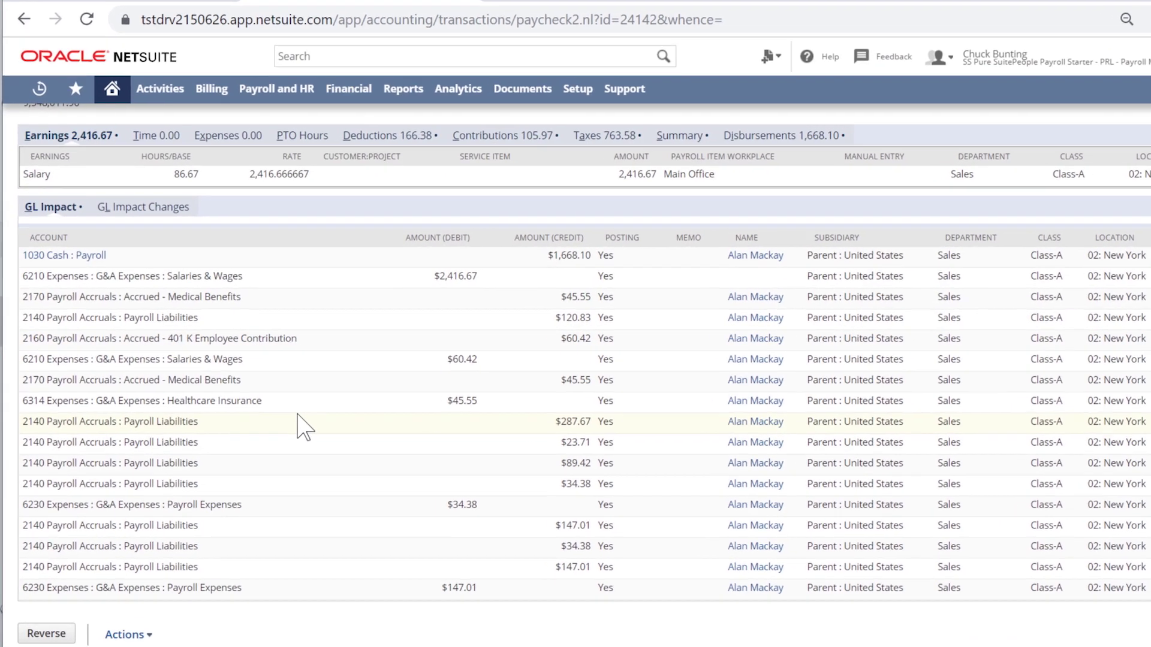
mouse_move(72, 108)
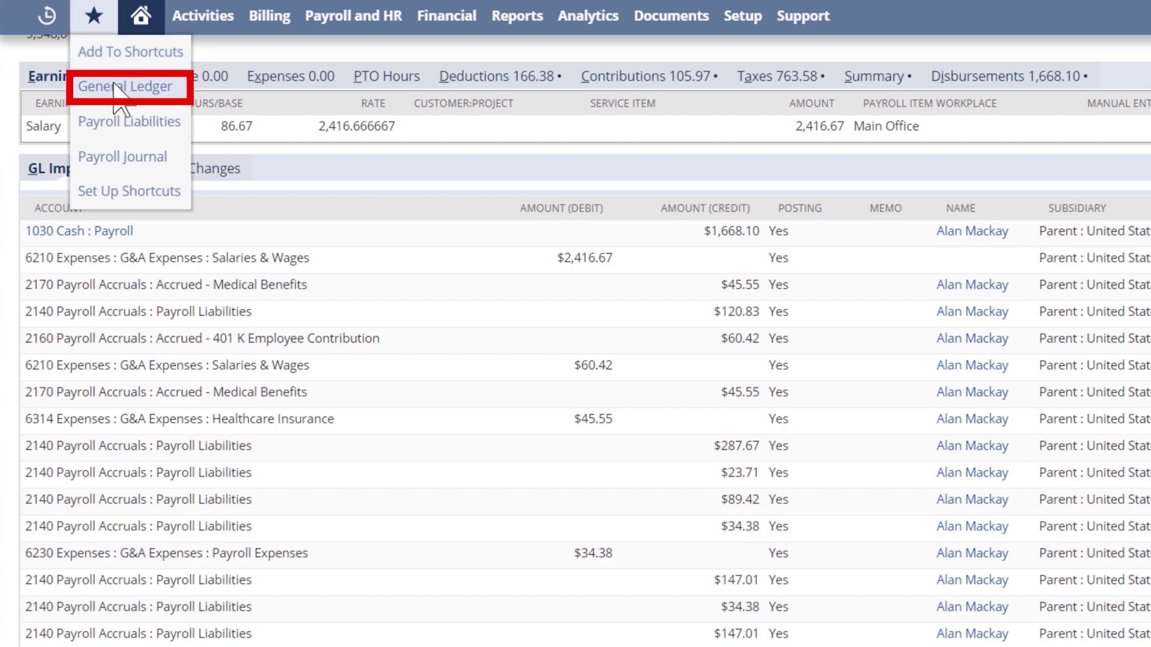
click(121, 87)
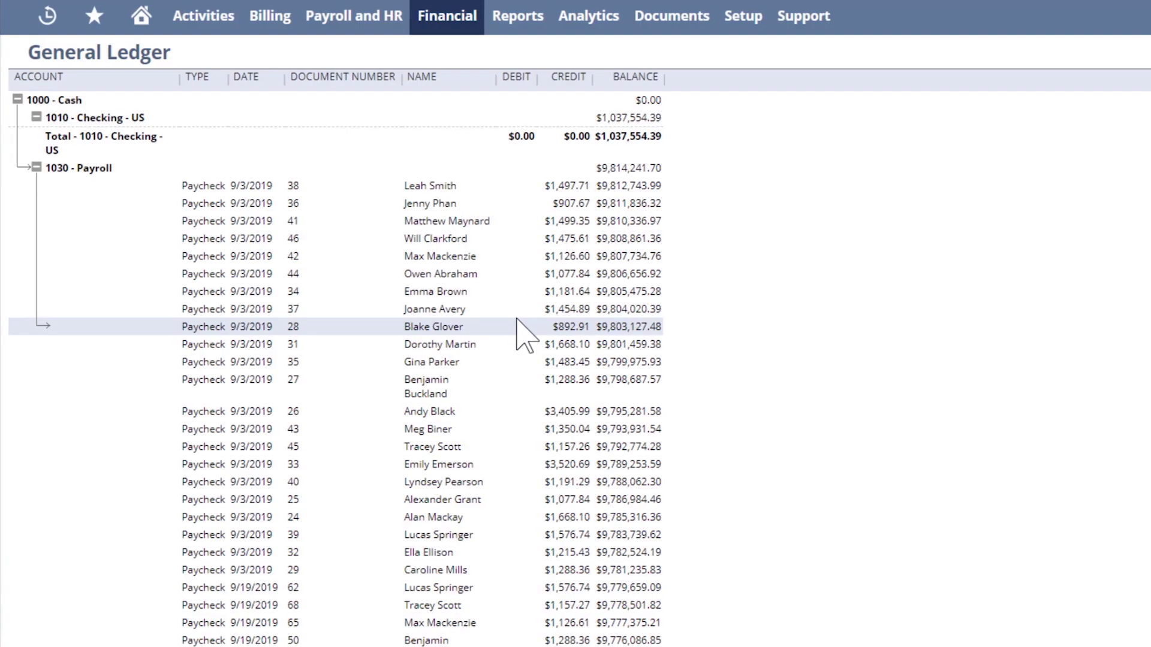
scroll(513, 333, down, 3)
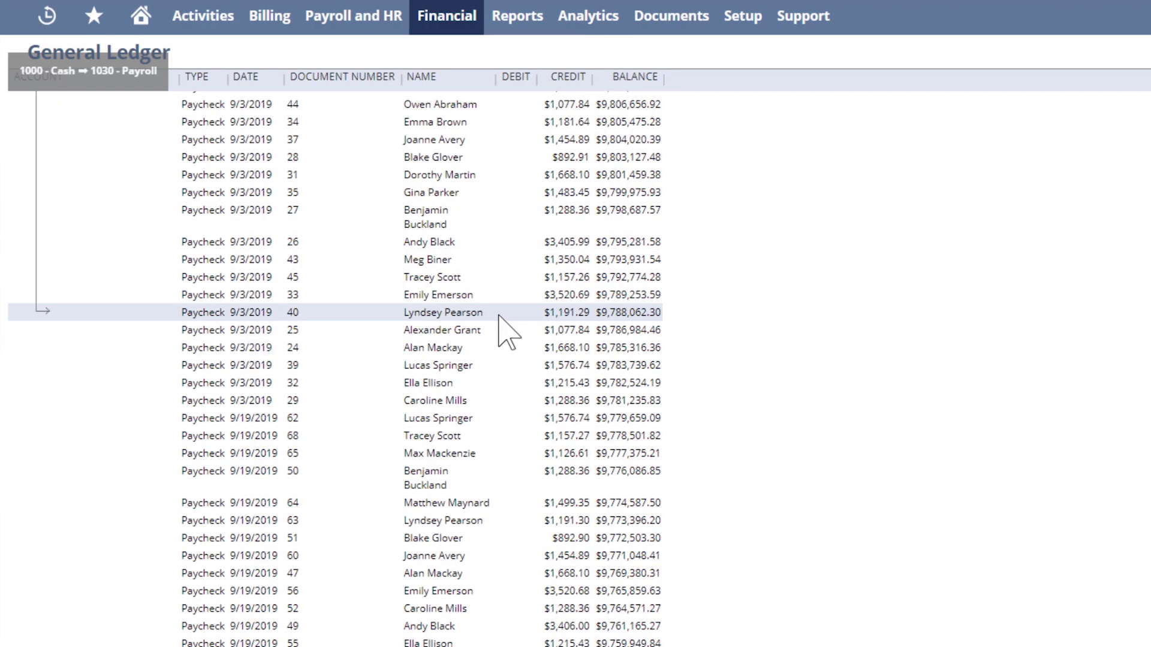
scroll(500, 329, down, 3)
scroll(497, 326, down, 3)
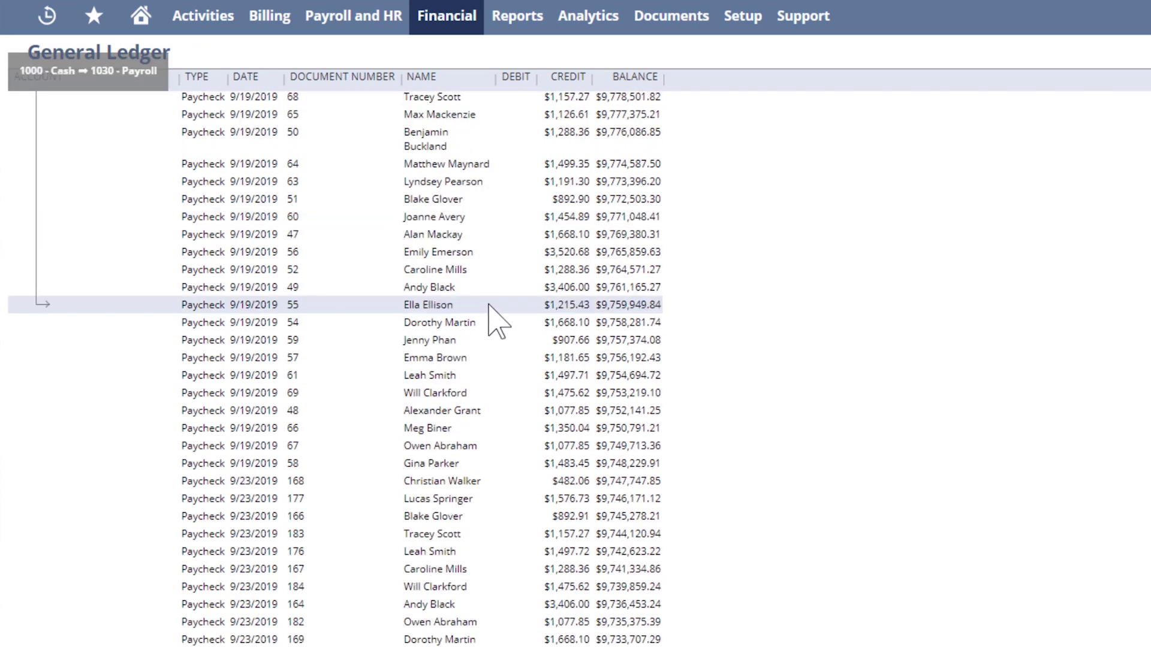
scroll(489, 306, down, 2)
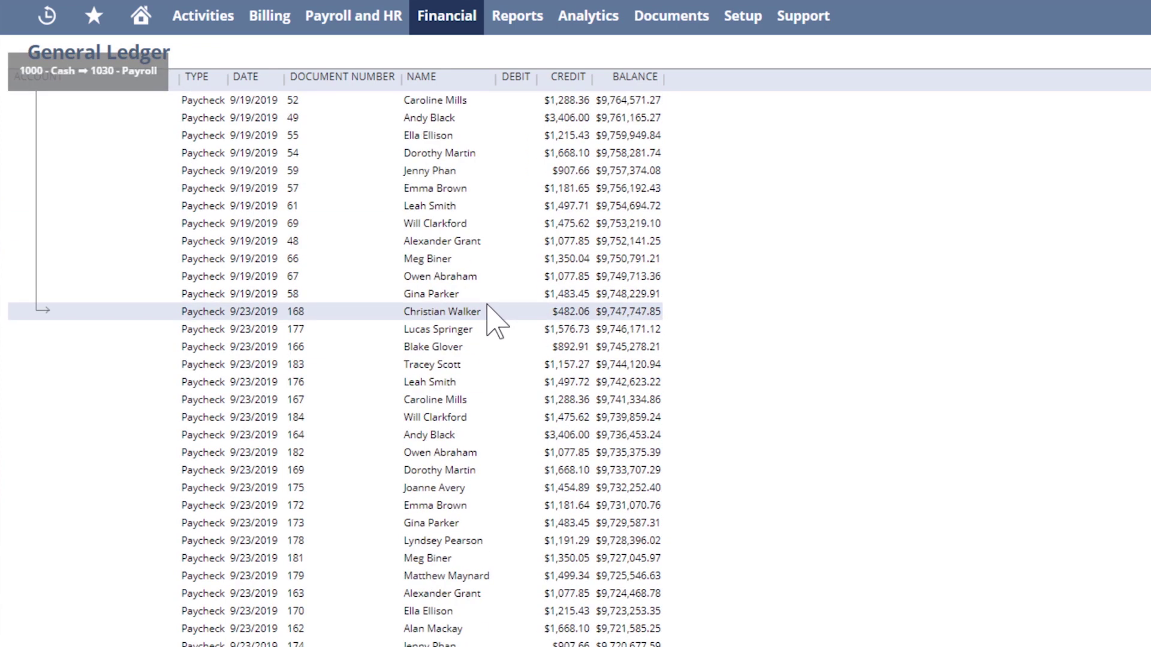
scroll(488, 305, down, 1)
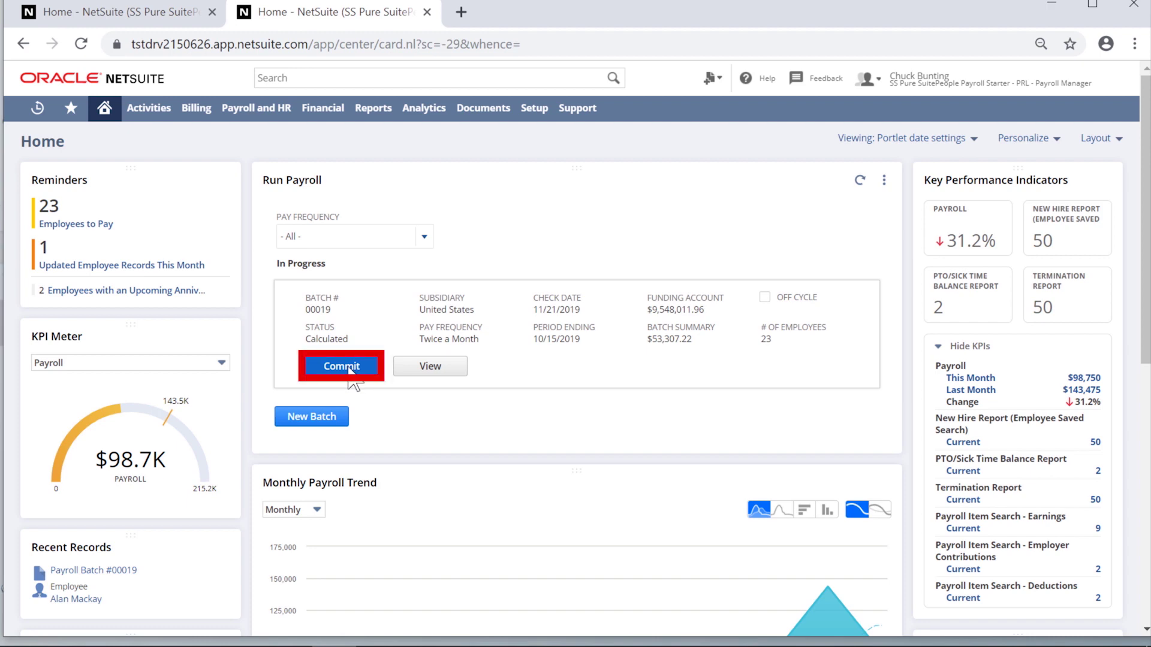
Step: Commit payroll batch 00019 after reviewing the 1030 - Payroll ledger entries
click(349, 368)
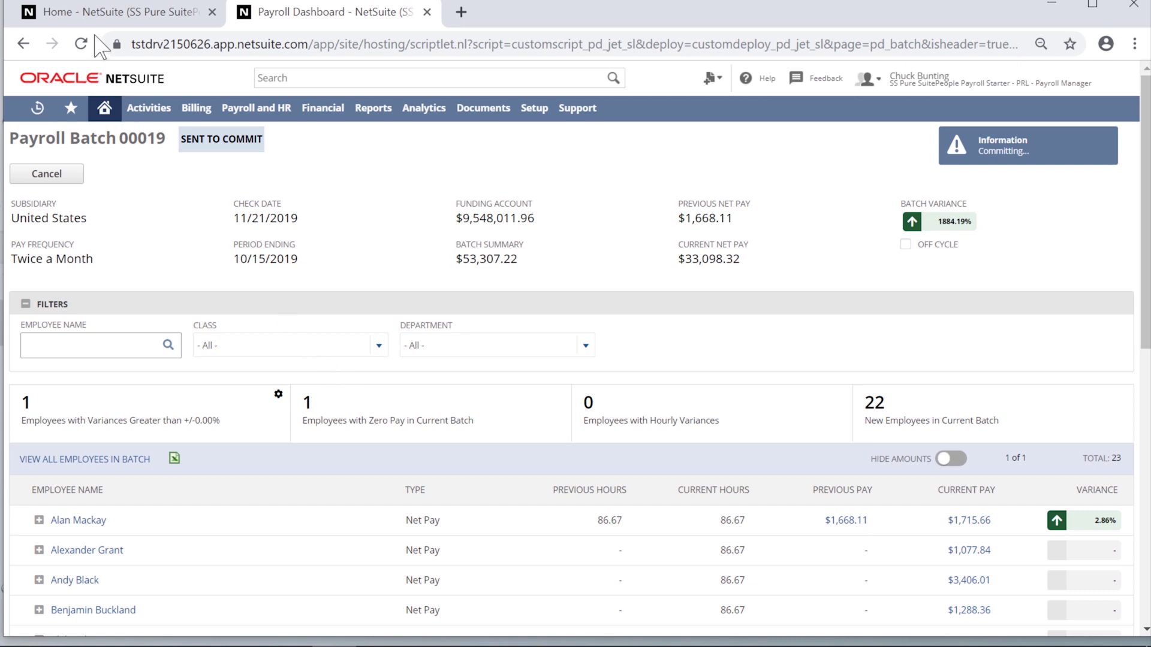
Step: Switch back to the Home tab dashboard
click(101, 15)
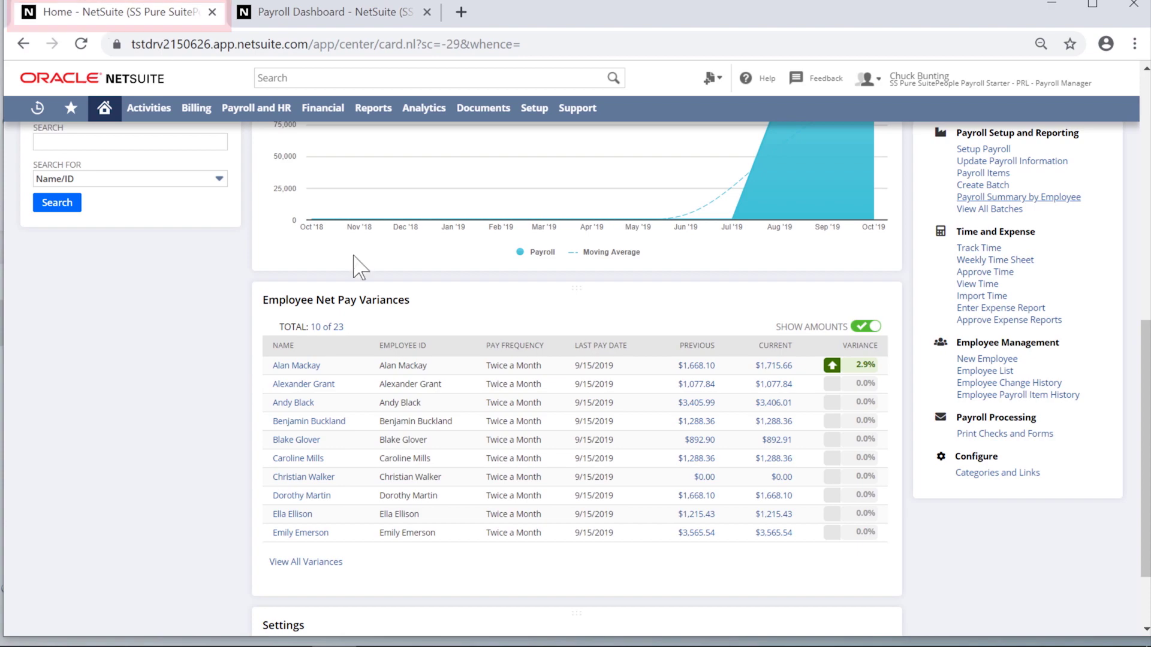
scroll(365, 270, up, 2)
scroll(372, 279, up, 1)
scroll(372, 279, up, 2)
scroll(372, 279, up, 1)
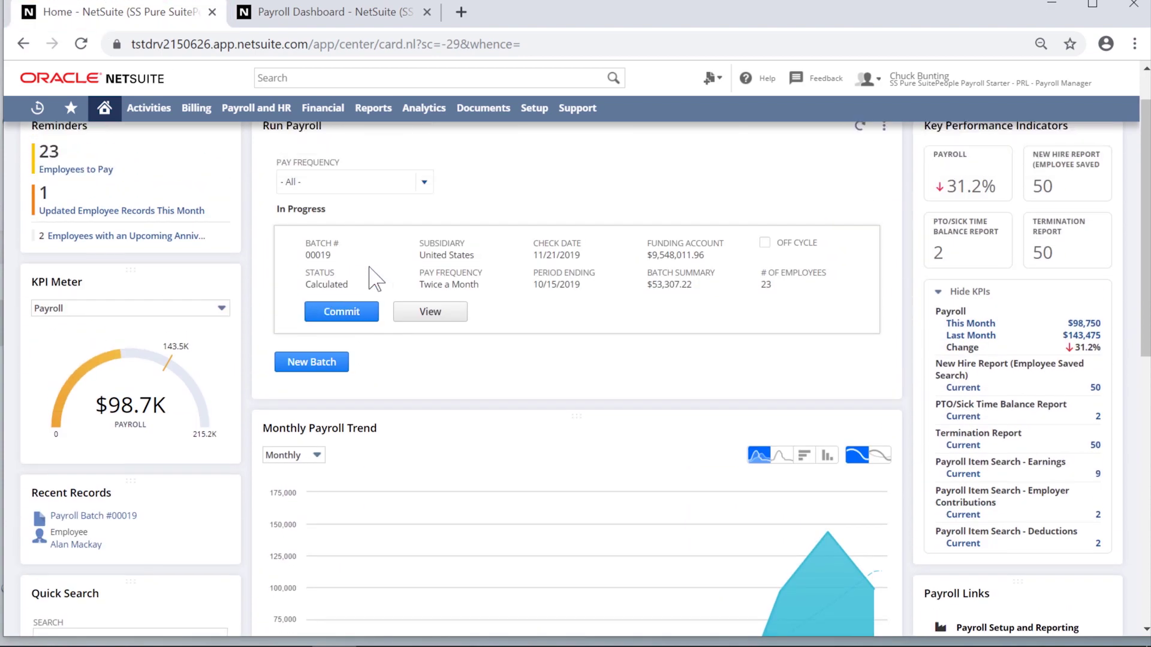